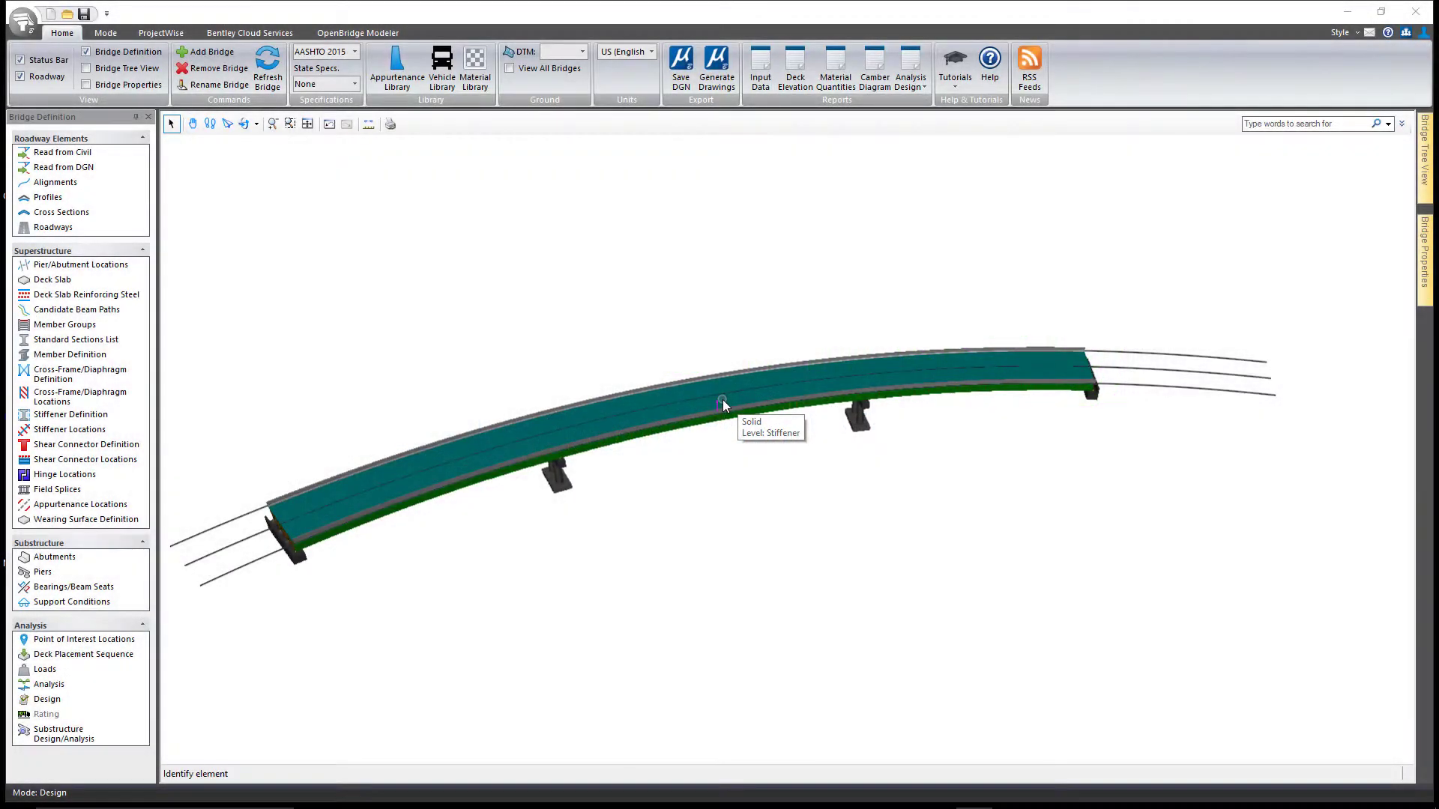
- Open the Design Results/Reporting dialog using Design in the Analysis section
{"action": "left_click", "coordinate": [48, 699]}
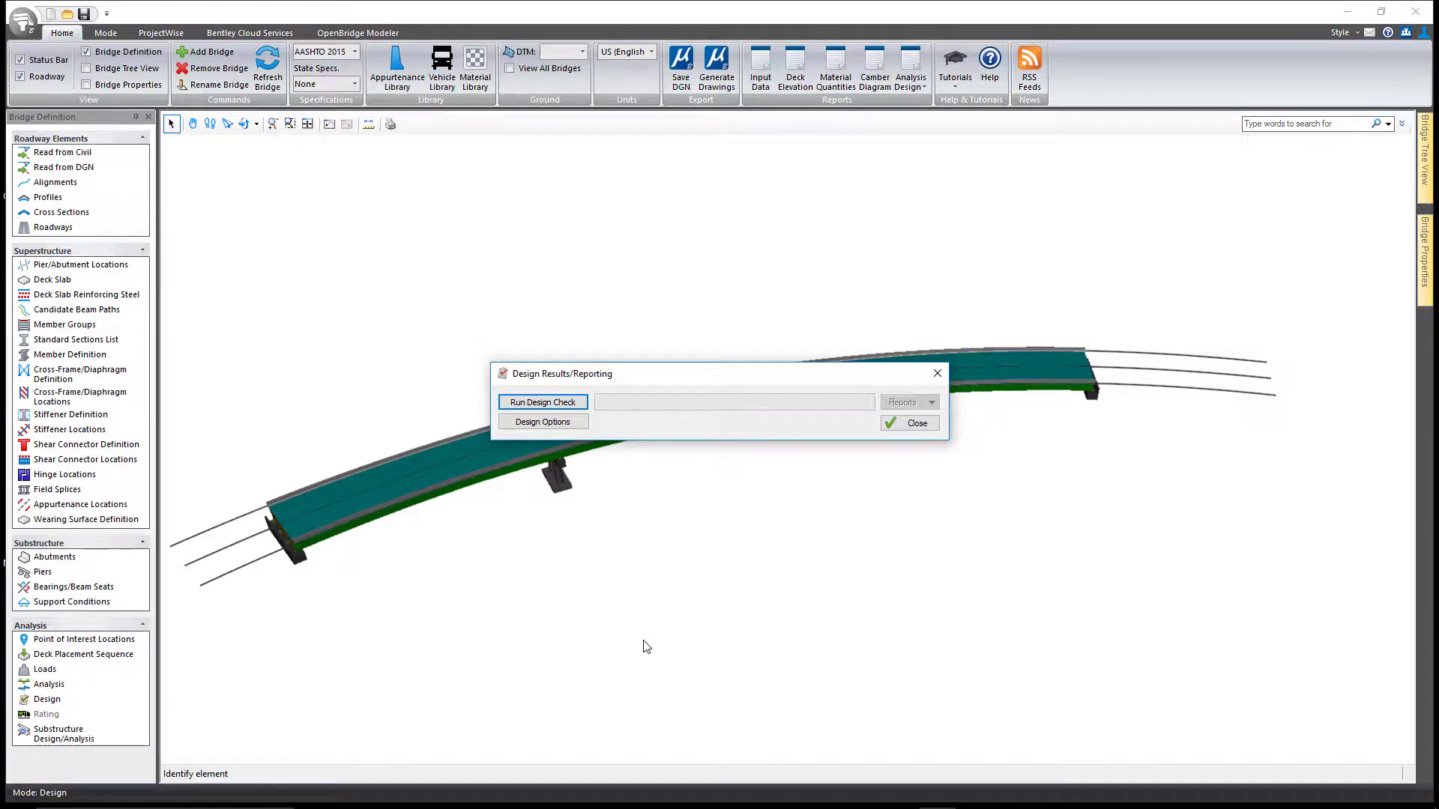
{"action": "left_click", "coordinate": [568, 424]}
{"action": "left_click", "coordinate": [857, 444]}
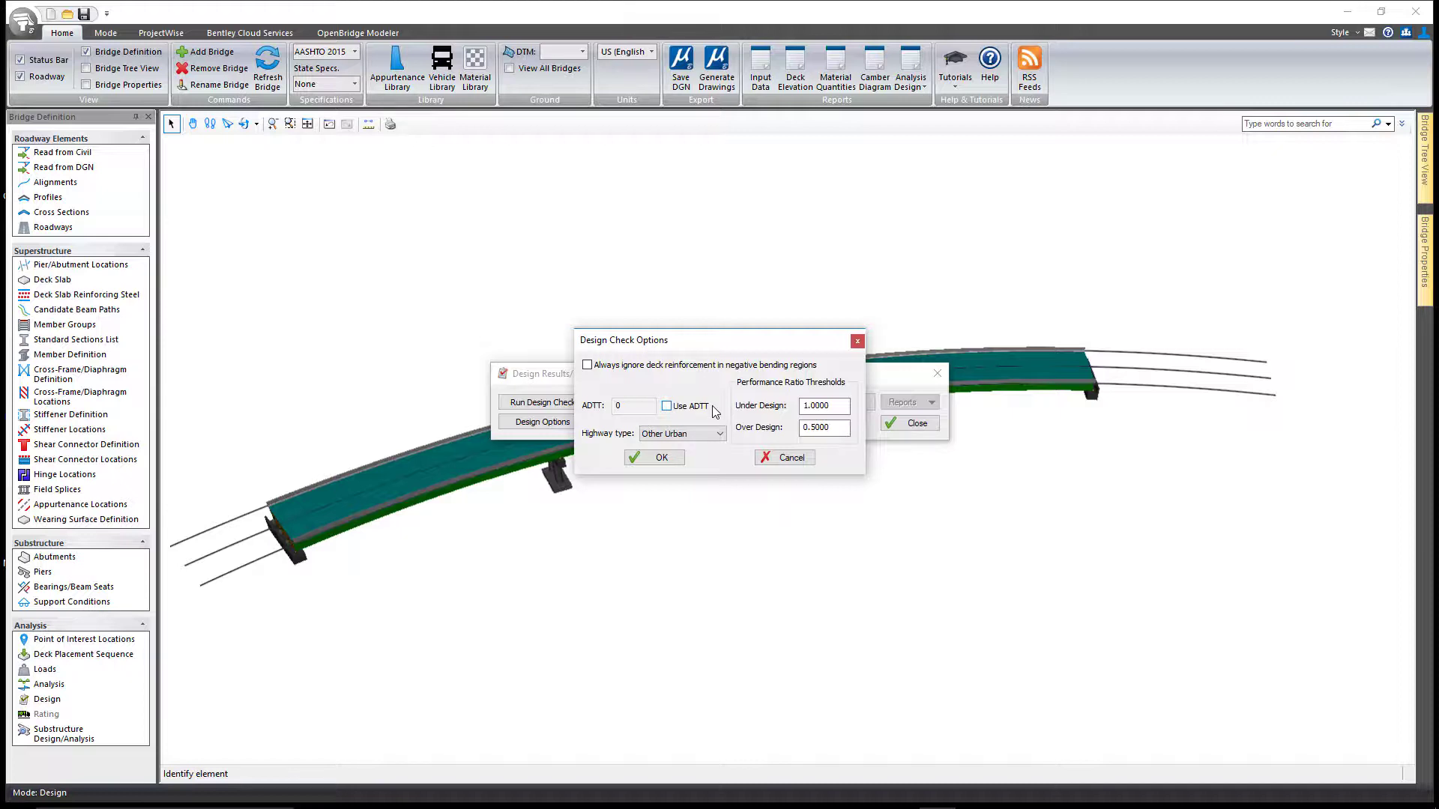
{"action": "left_click", "coordinate": [718, 434]}
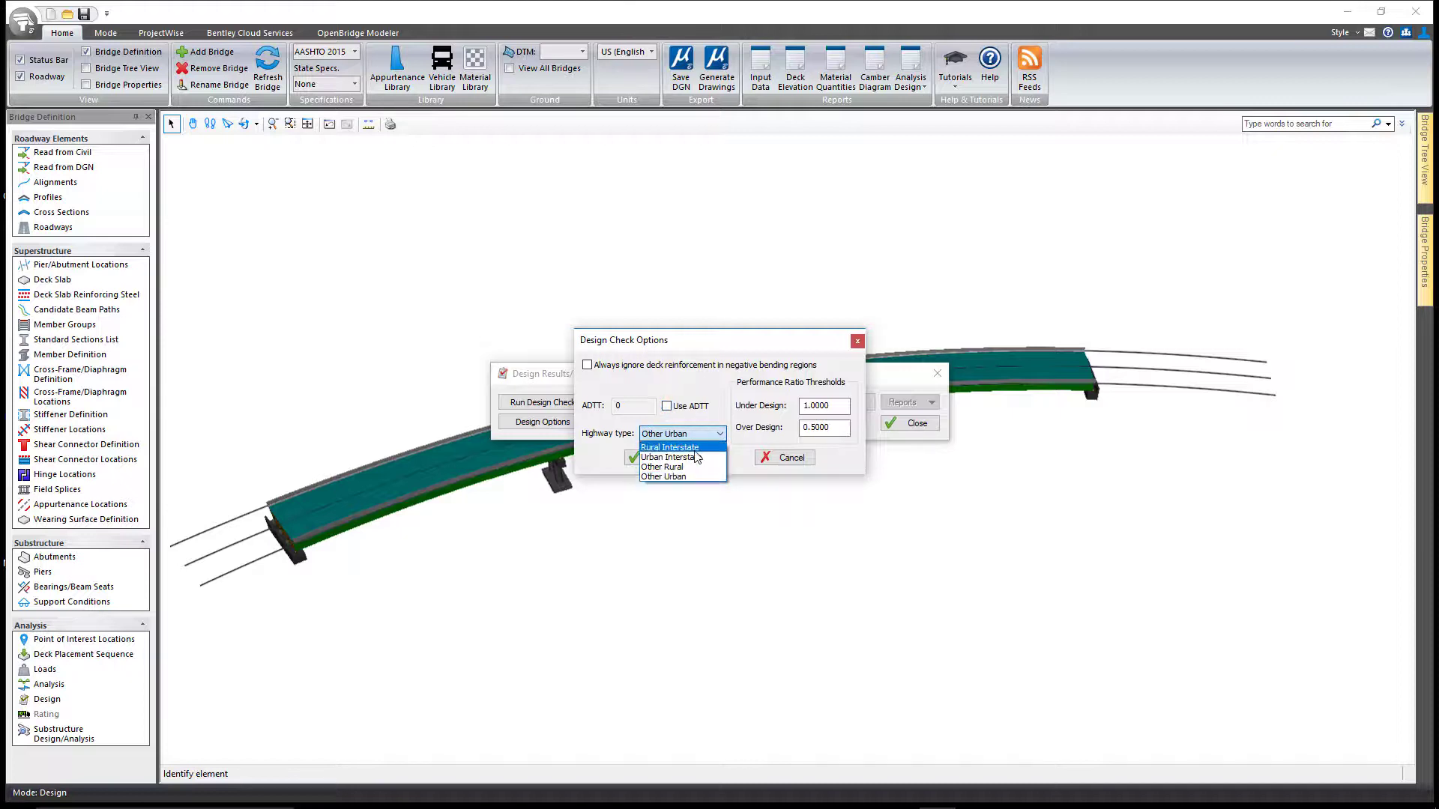
{"action": "left_click", "coordinate": [724, 362]}
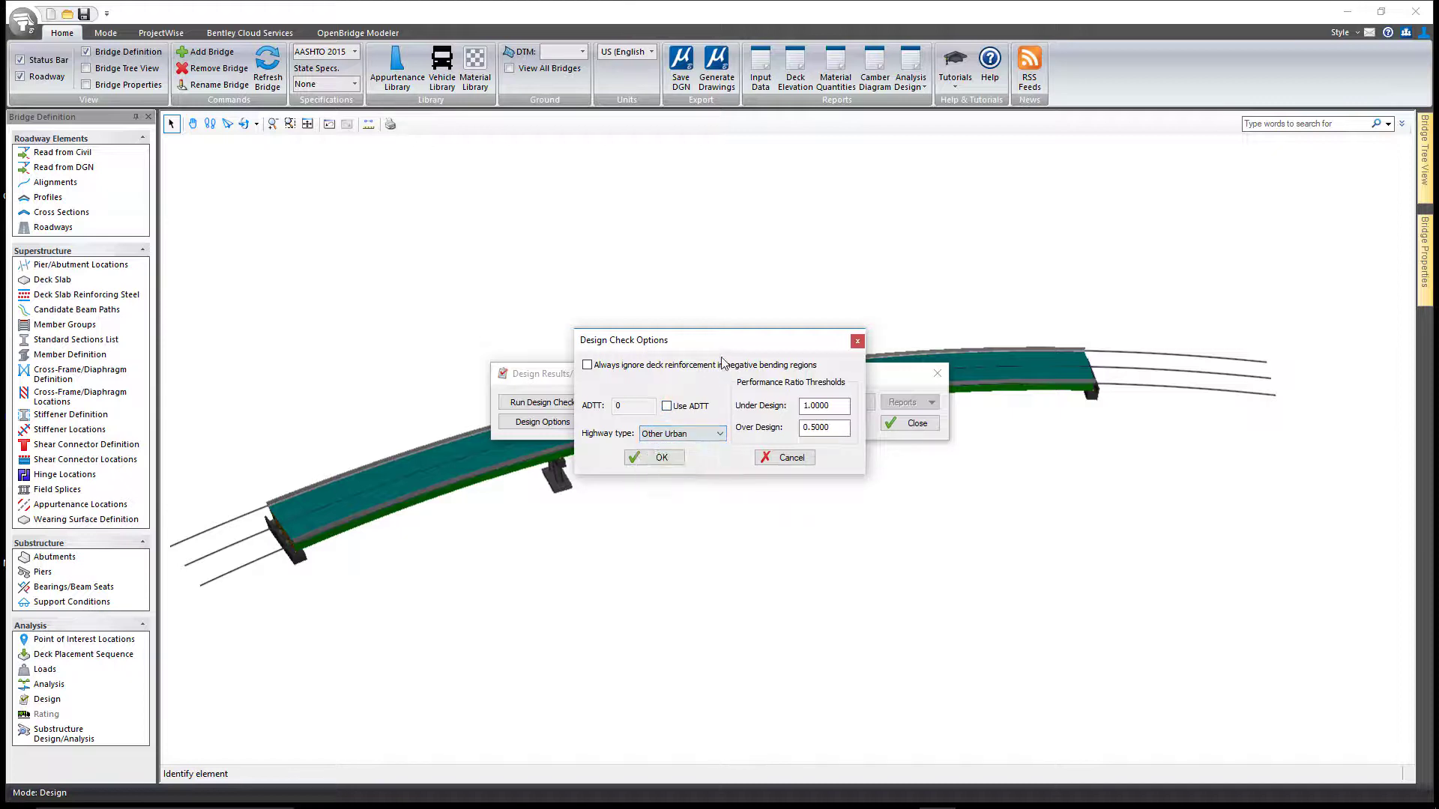
{"action": "left_click", "coordinate": [820, 405]}
{"action": "left_click", "coordinate": [658, 457]}
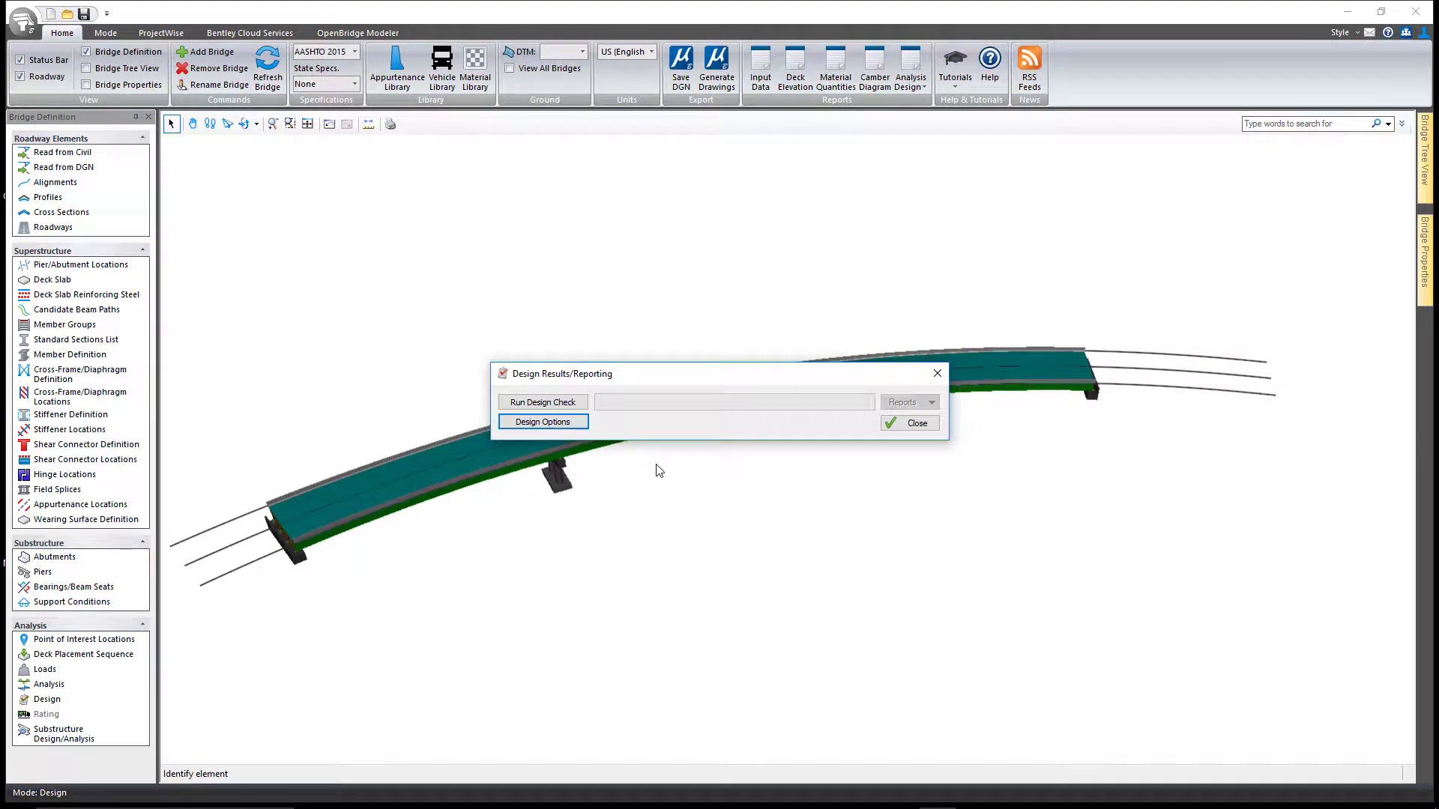
- Run the design check on the curved bridge and acknowledge its success message
{"action": "left_click", "coordinate": [542, 403]}
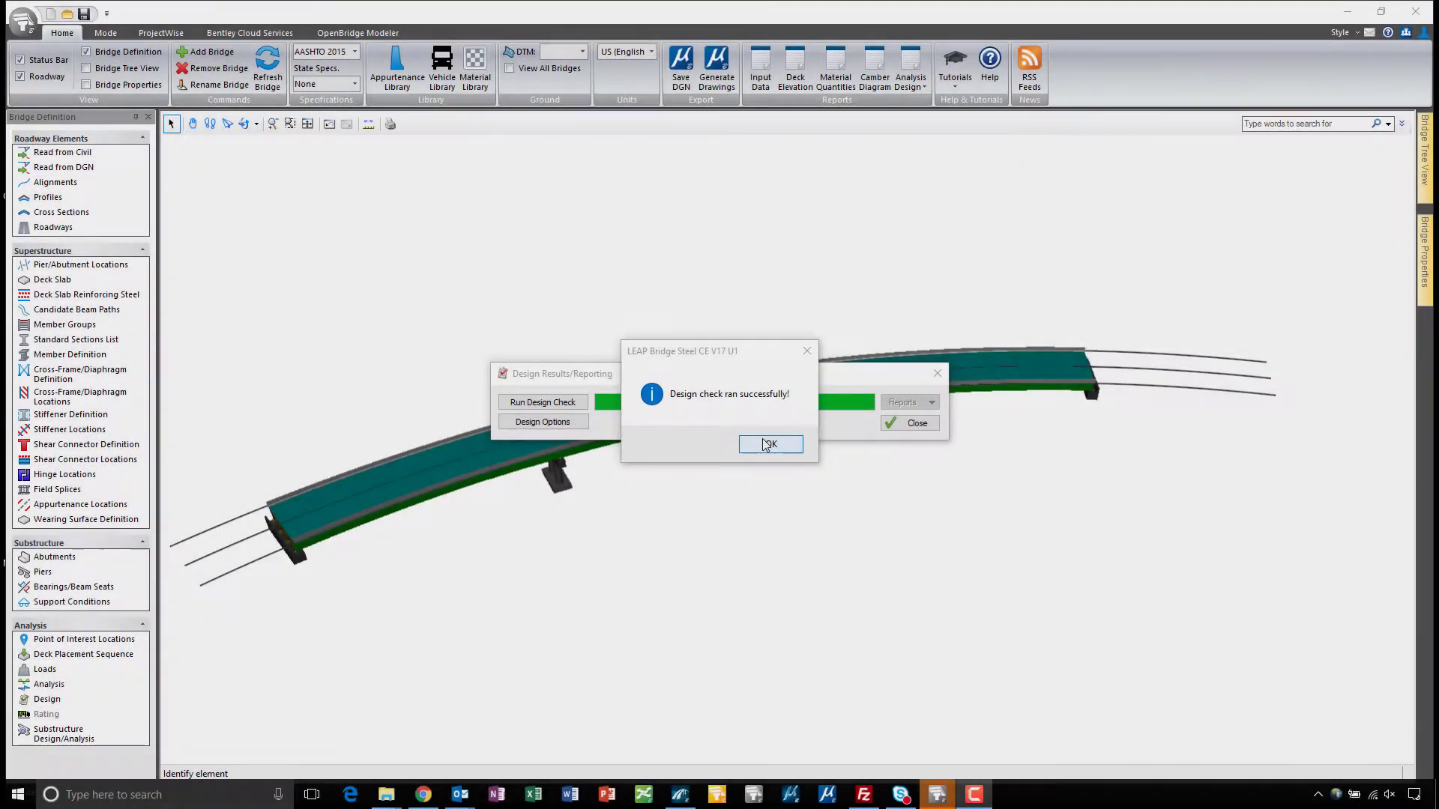
{"action": "left_click", "coordinate": [764, 444]}
{"action": "left_click", "coordinate": [932, 403]}
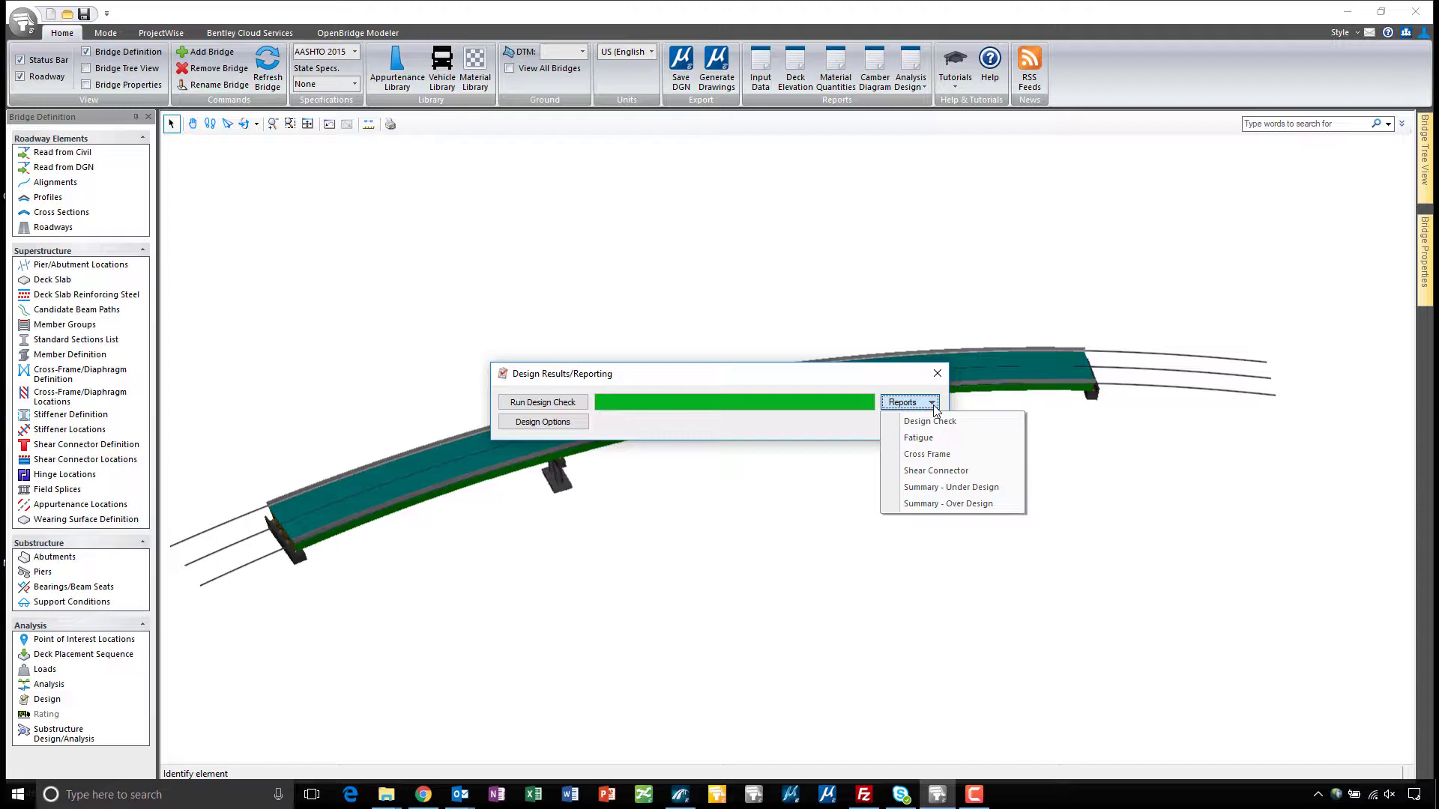
- Generate the Summary - Under Design report, showing Service II failures with ratios 1.018 and 1.030
{"action": "left_click", "coordinate": [963, 488]}
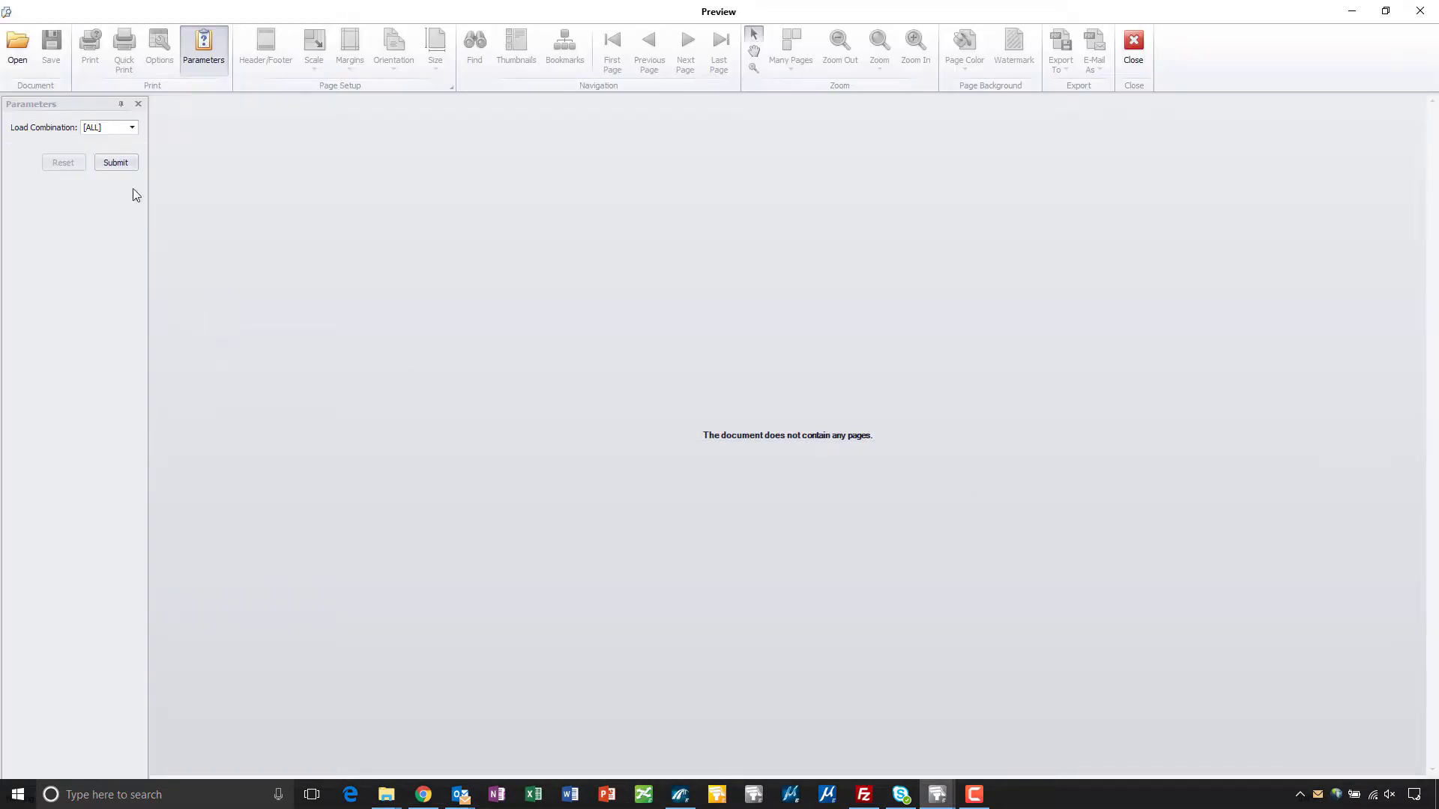
{"action": "left_click", "coordinate": [116, 162]}
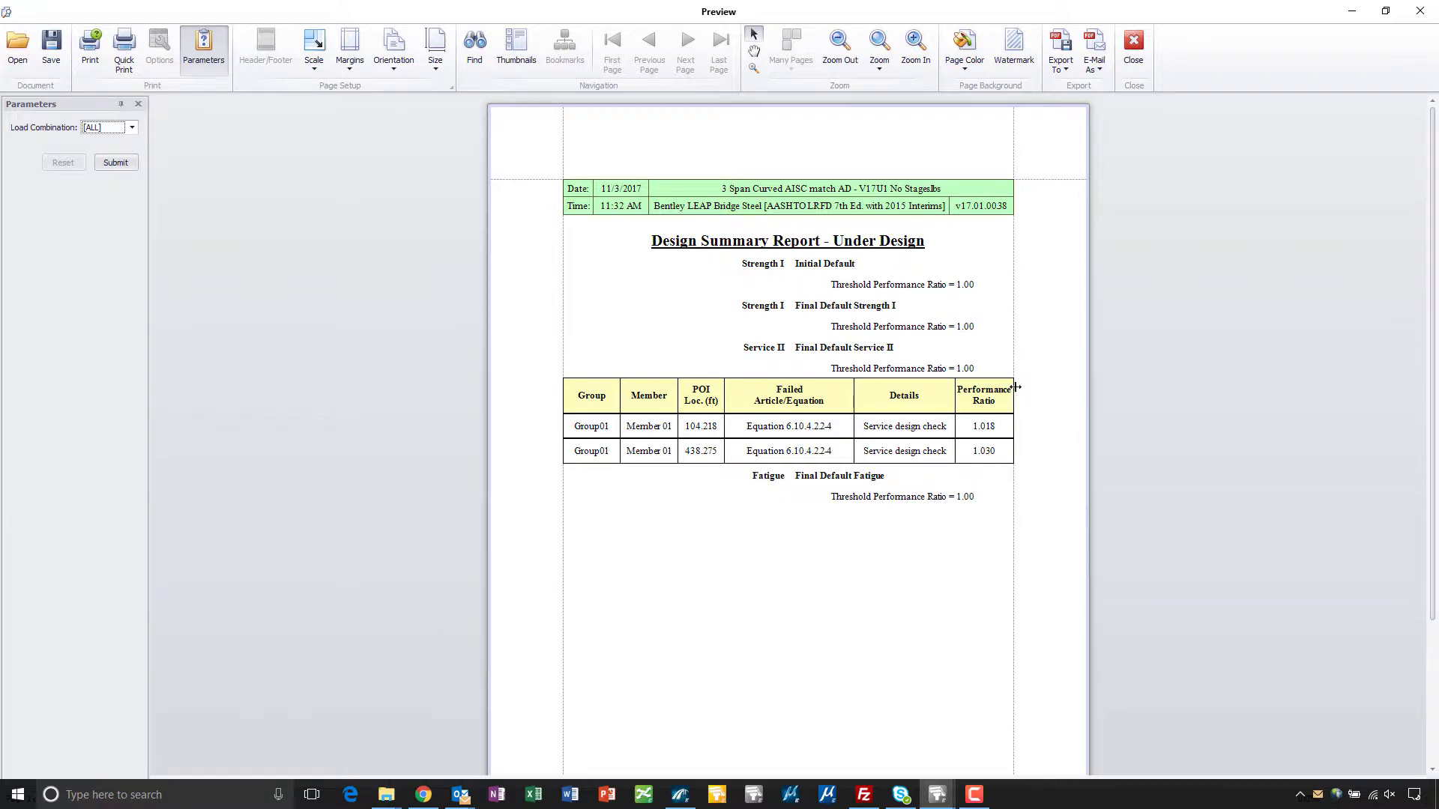
- Close the under-design preview and bring up the Design Check report parameters
{"action": "left_click", "coordinate": [1136, 78]}
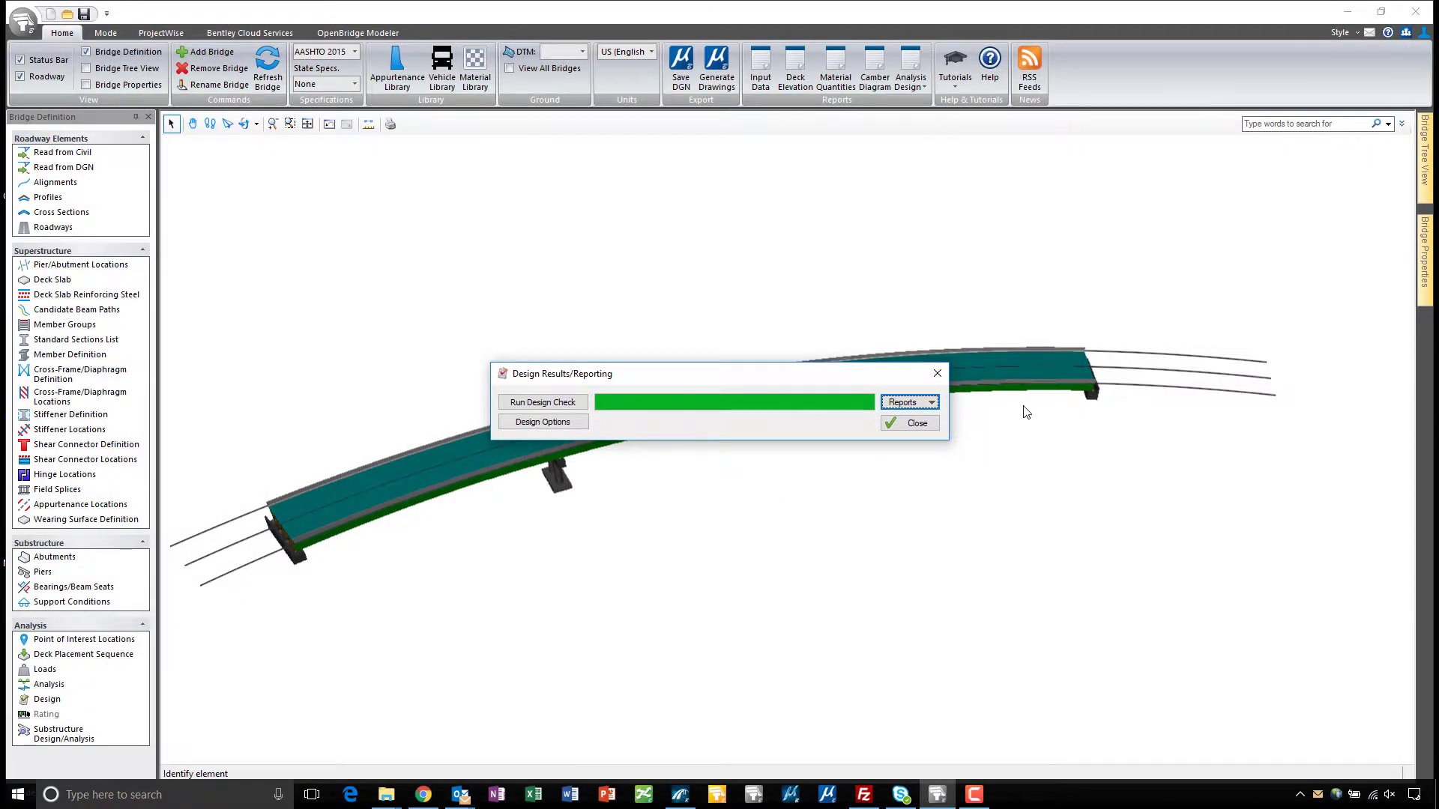
{"action": "left_click", "coordinate": [929, 403]}
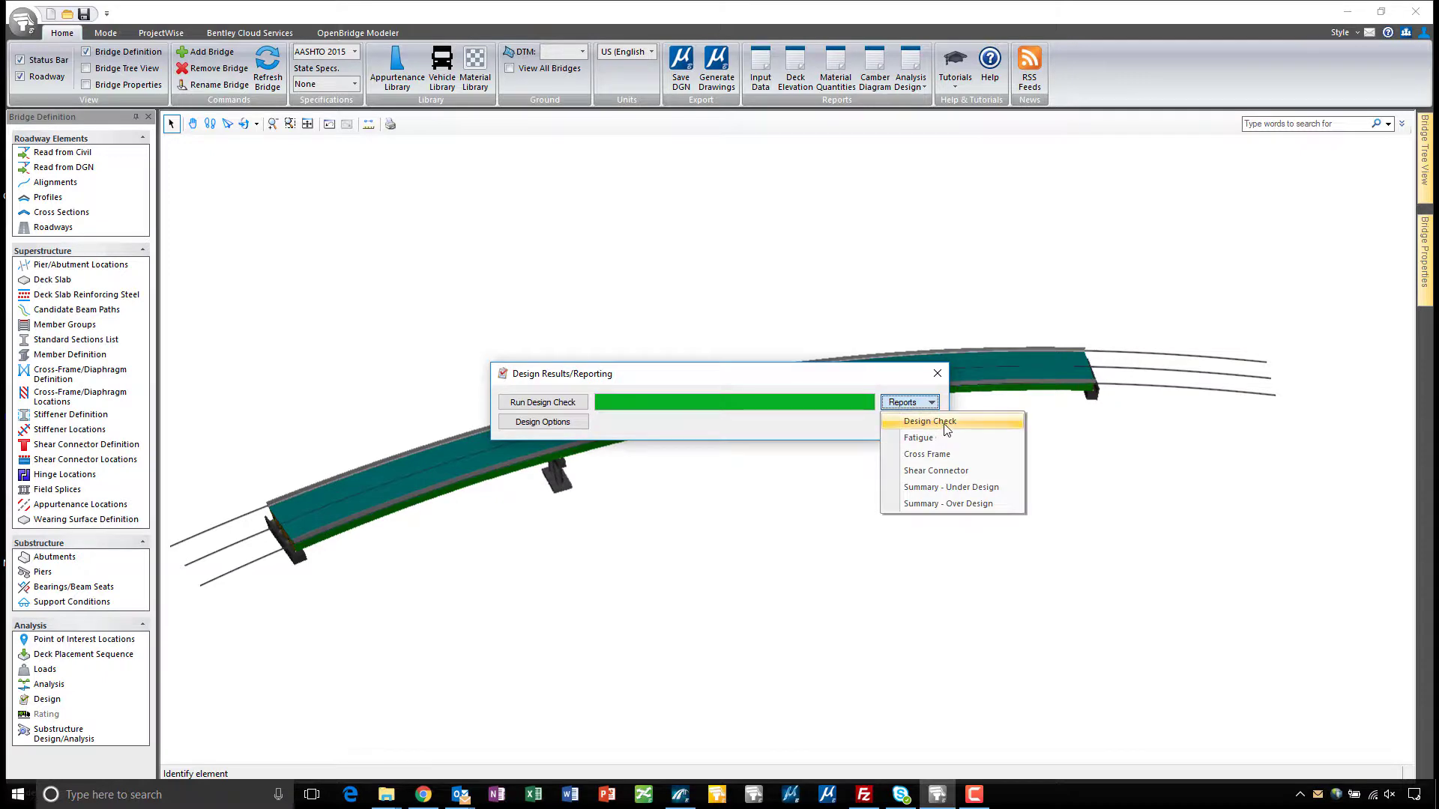
{"action": "left_click", "coordinate": [930, 423]}
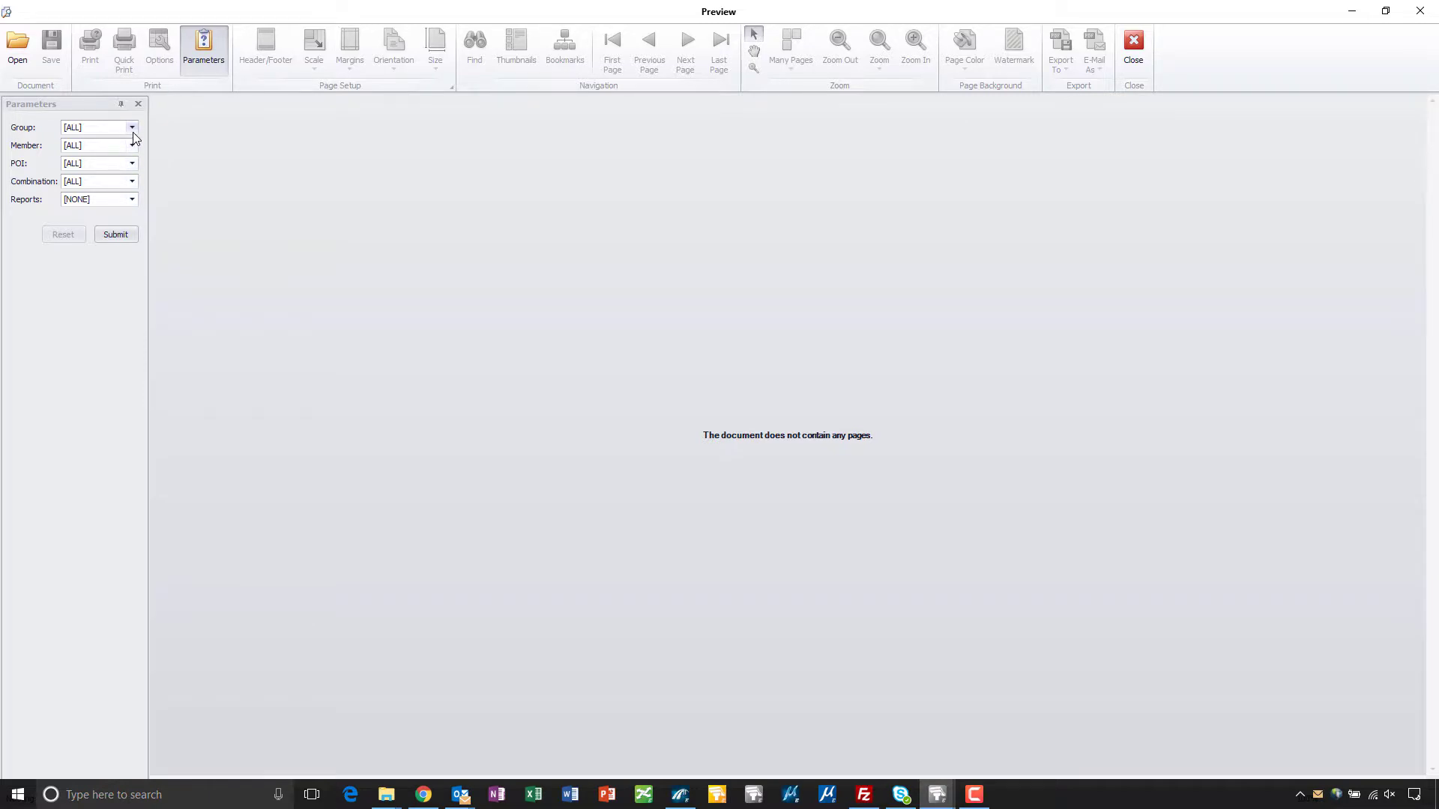
- Limit the Design Check report to Constructibility checks on Member 01, keeping all points, and submit
{"action": "left_click", "coordinate": [132, 164]}
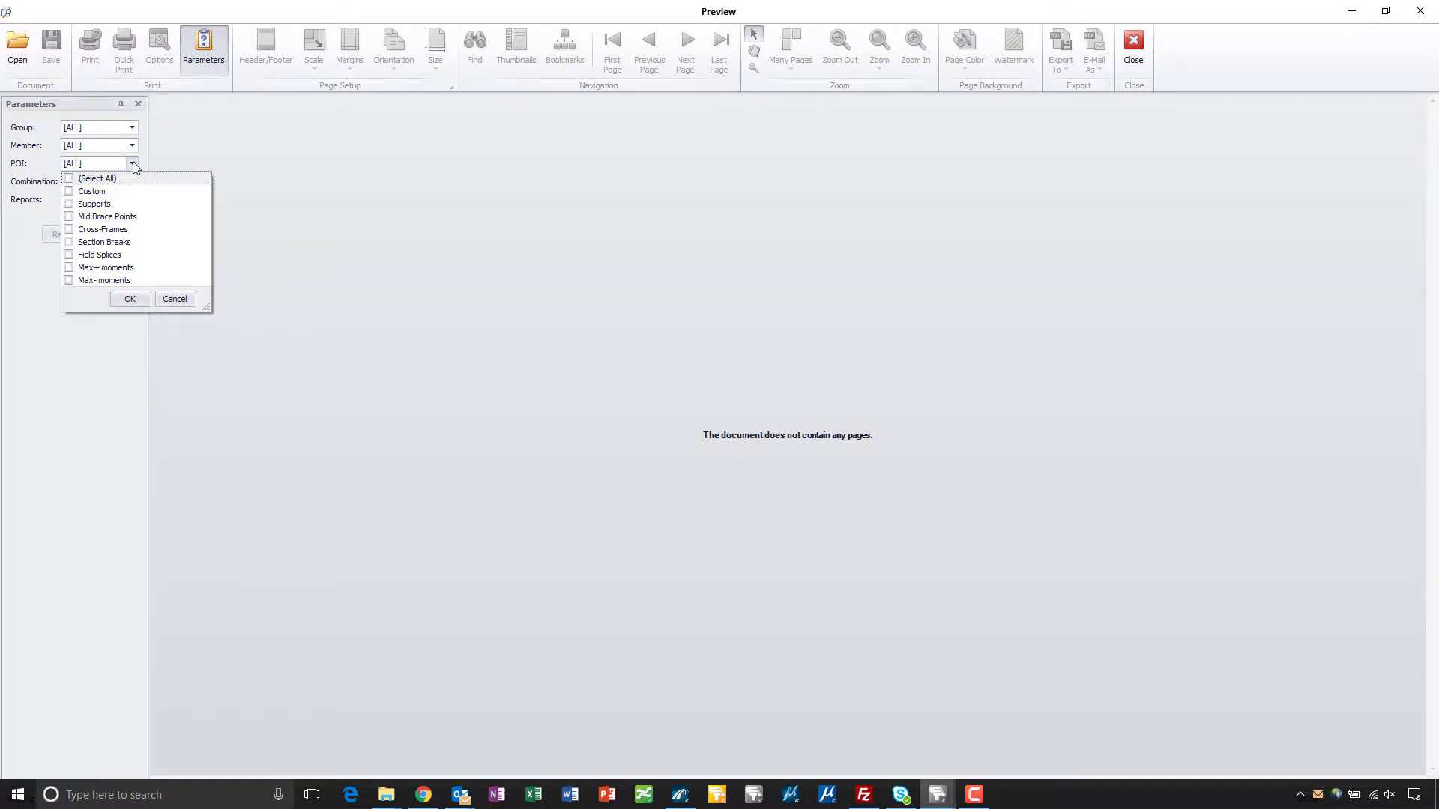
{"action": "left_click", "coordinate": [134, 165]}
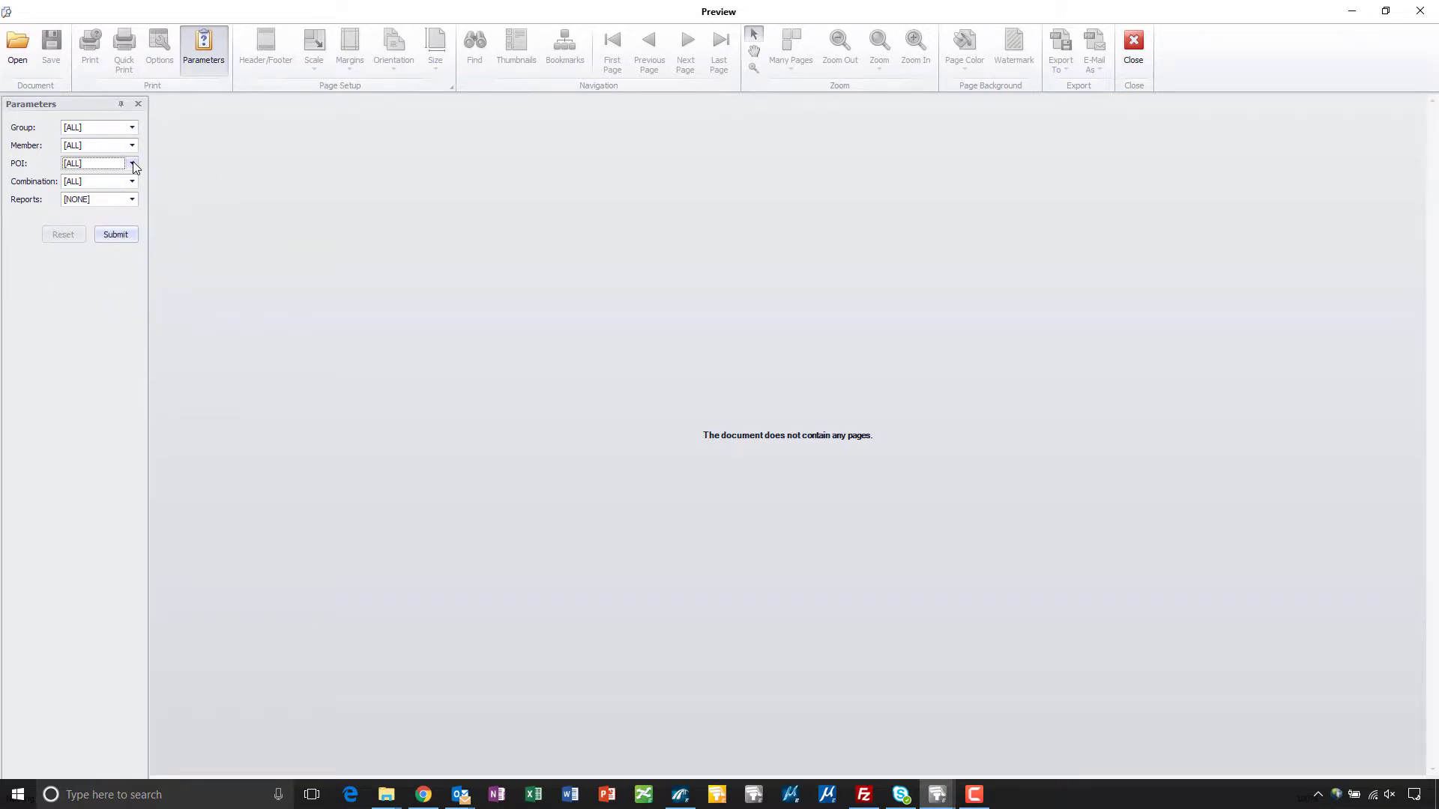
{"action": "left_click", "coordinate": [132, 201]}
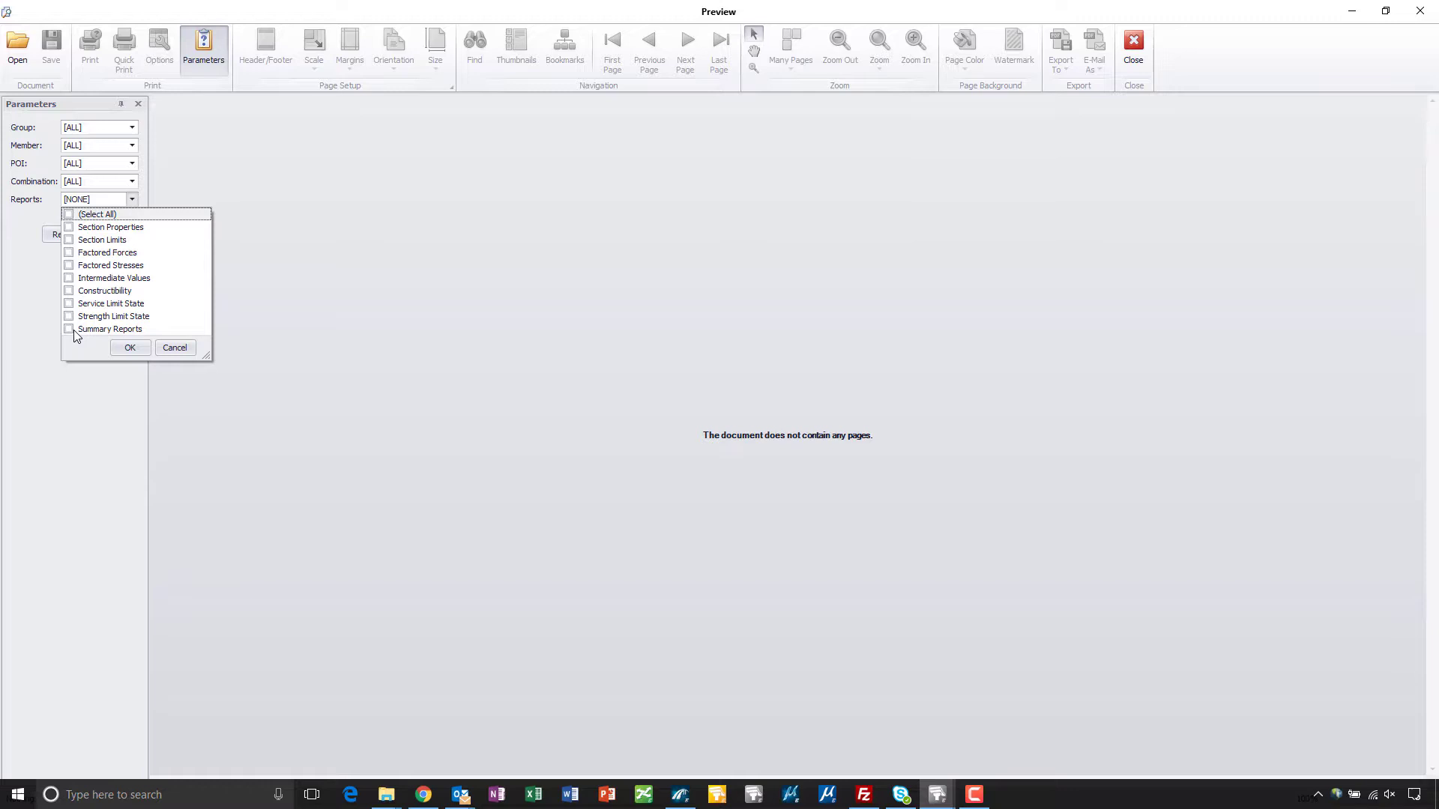
{"action": "left_click", "coordinate": [69, 291]}
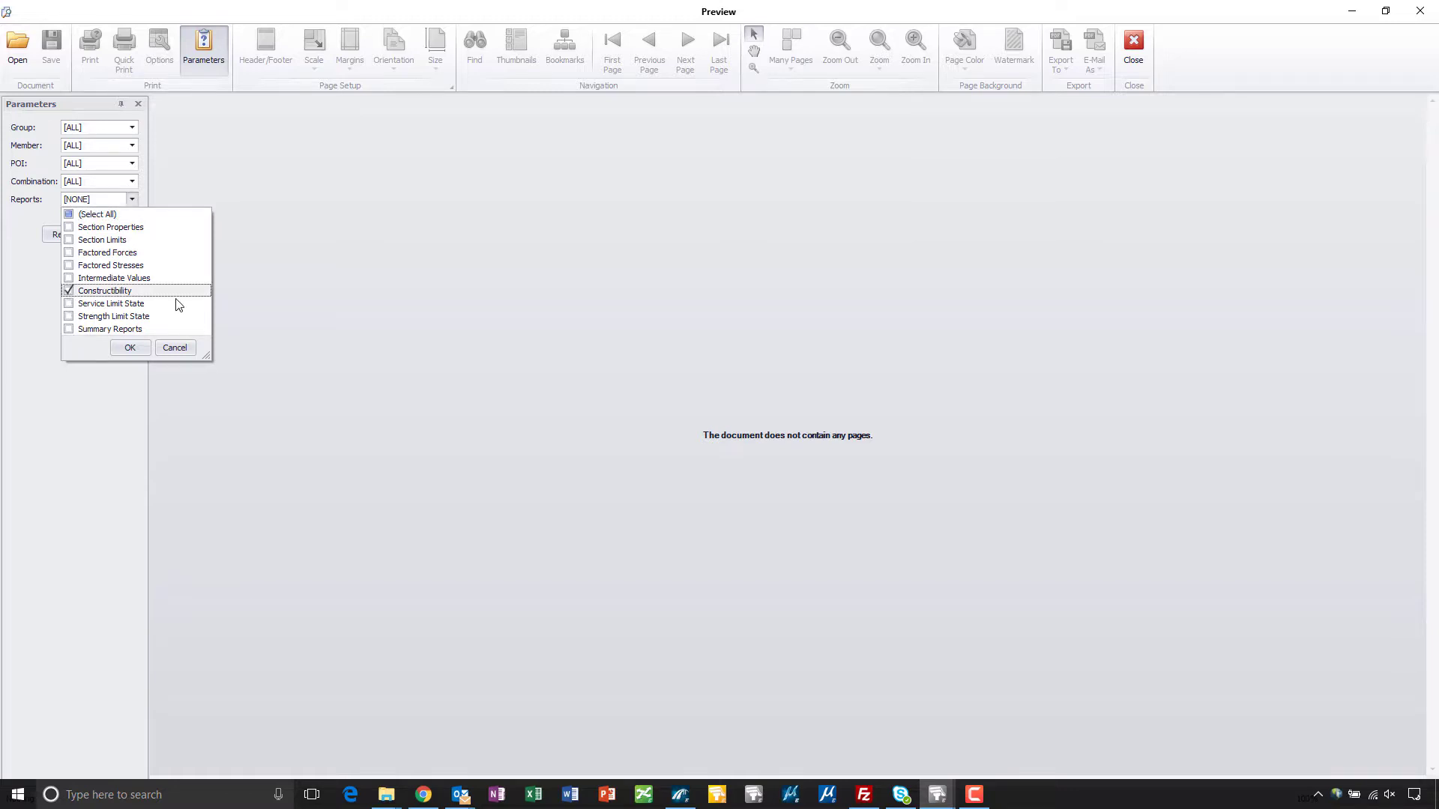
{"action": "left_click", "coordinate": [130, 349]}
{"action": "left_click", "coordinate": [132, 146]}
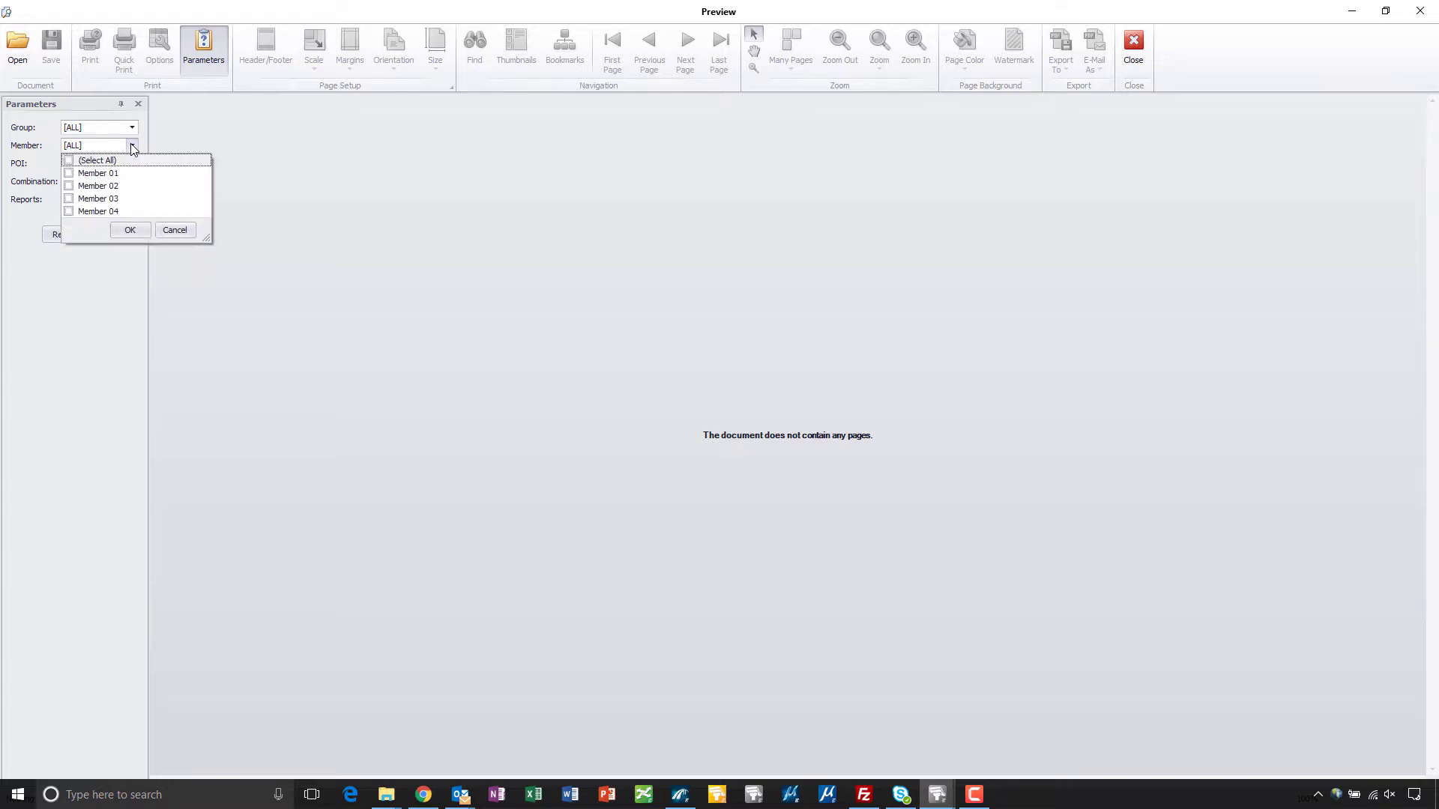
{"action": "left_click", "coordinate": [68, 173]}
{"action": "left_click", "coordinate": [136, 233]}
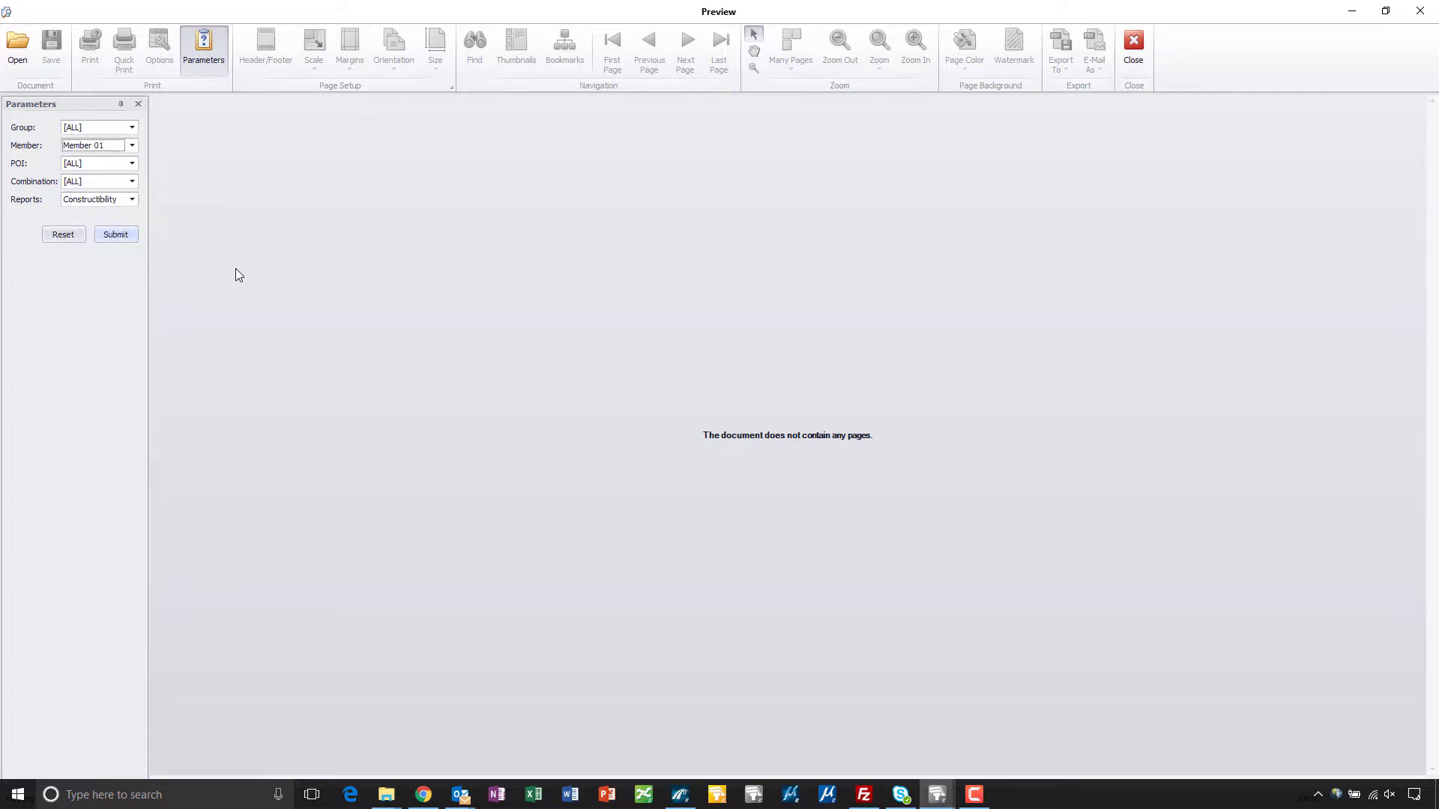
{"action": "left_click", "coordinate": [124, 234]}
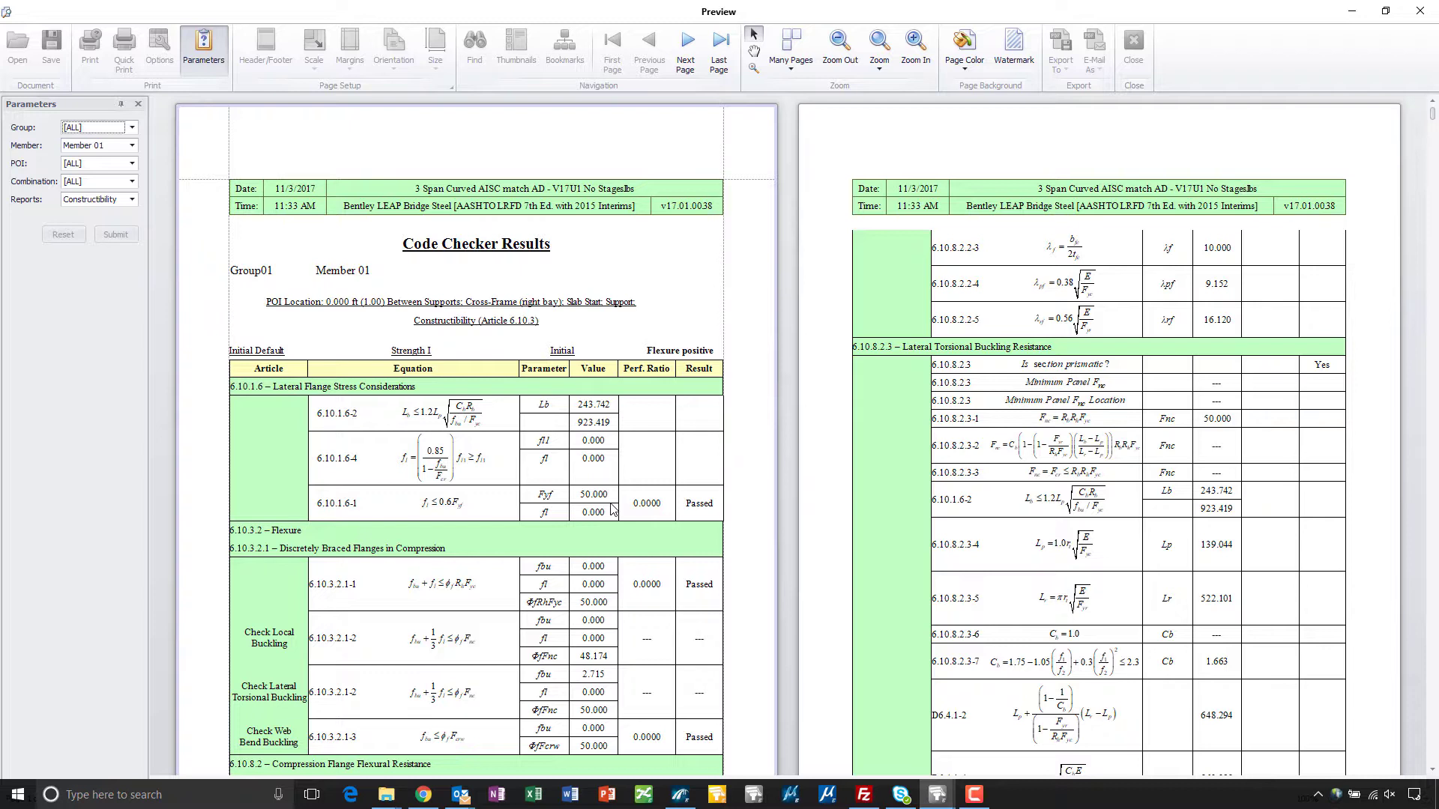
- Review Member 01's Code Checker Results: 6.10.1.6-1, 6.10.3.2.1-1 and 6.10.3.2.1-3 pass at 0.0000
{"action": "left_click", "coordinate": [764, 383]}
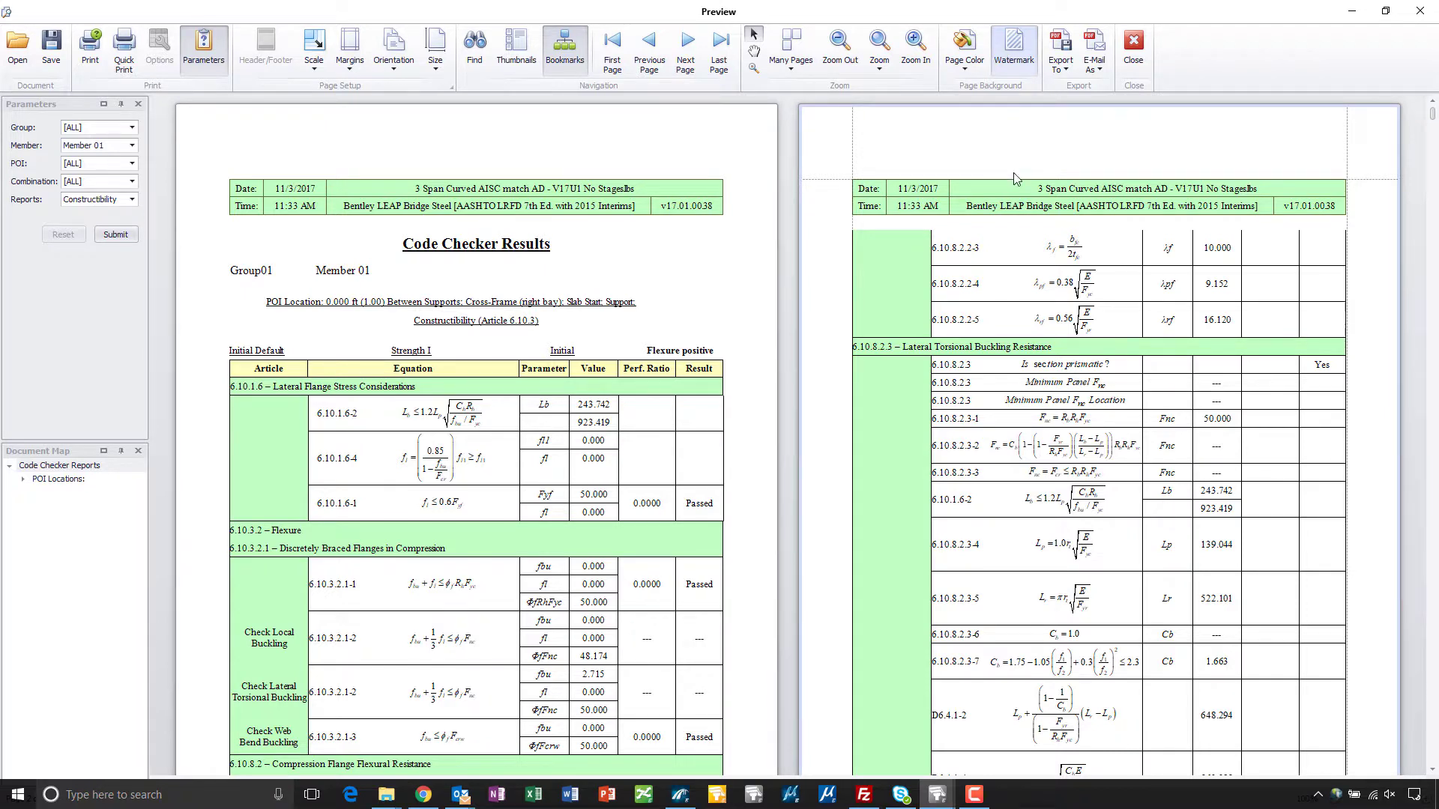
- Look over the Export To and E-Mail As formats, then close the Code Checker preview
{"action": "left_click", "coordinate": [1069, 68]}
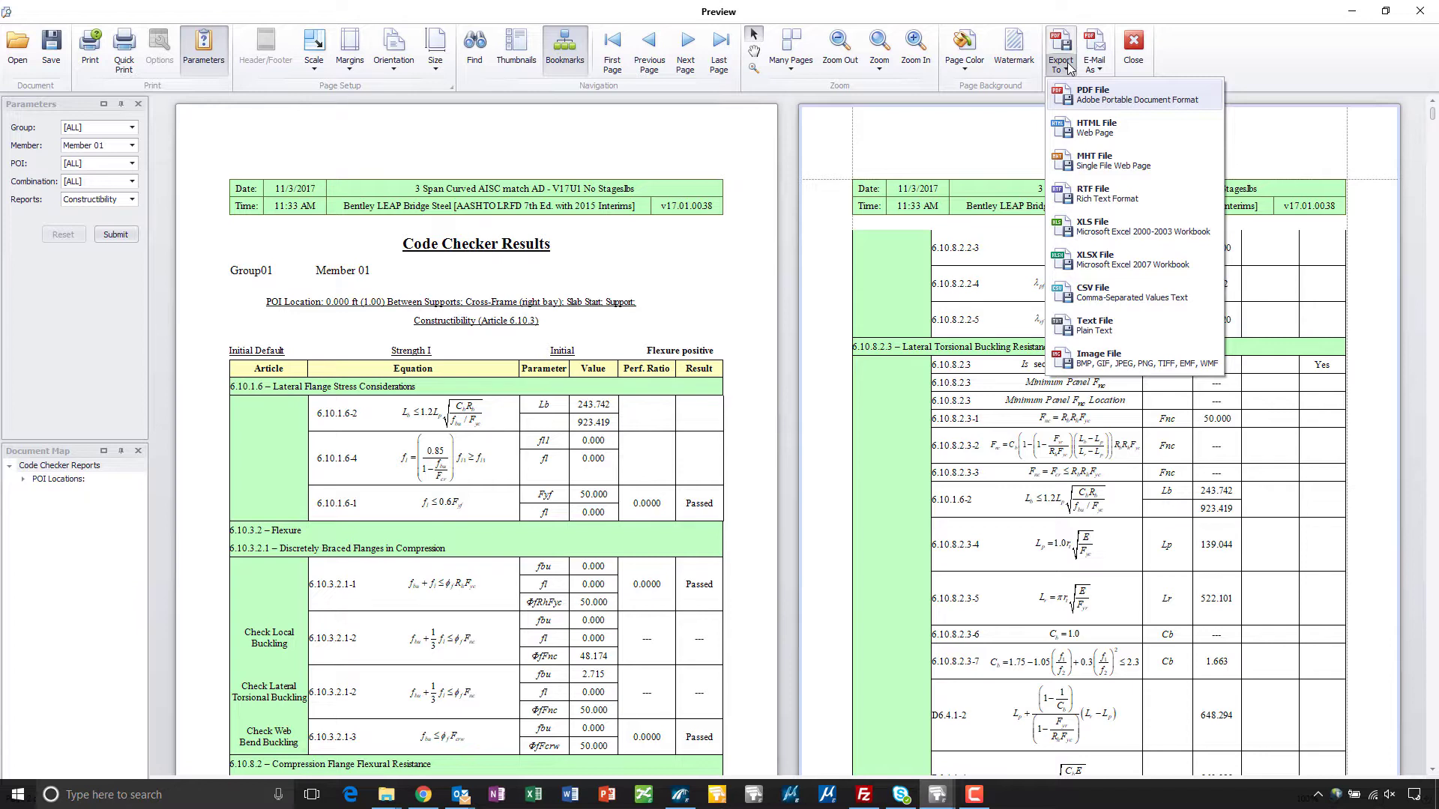
{"action": "left_click", "coordinate": [1099, 68]}
{"action": "left_click", "coordinate": [1101, 67]}
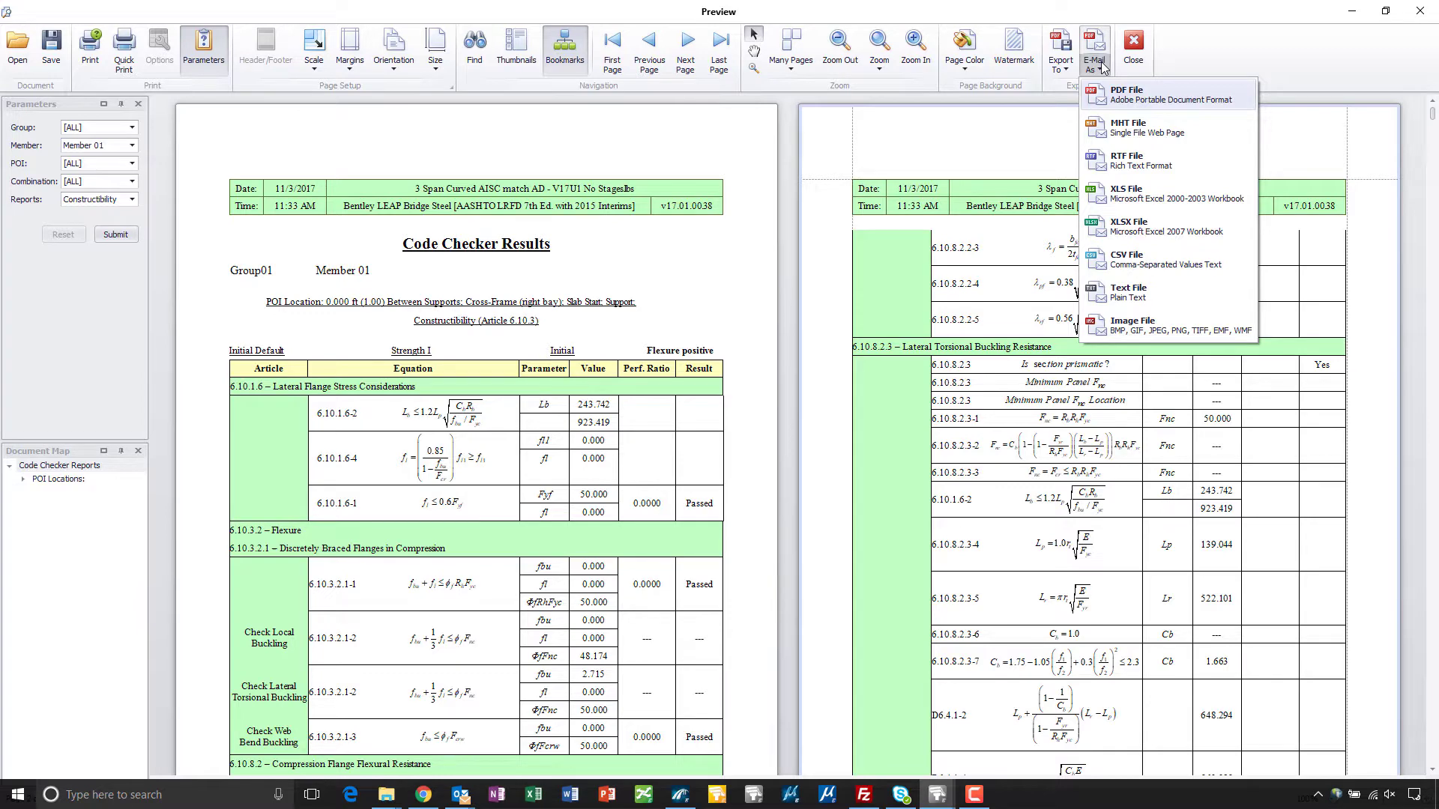
{"action": "left_click", "coordinate": [1001, 169]}
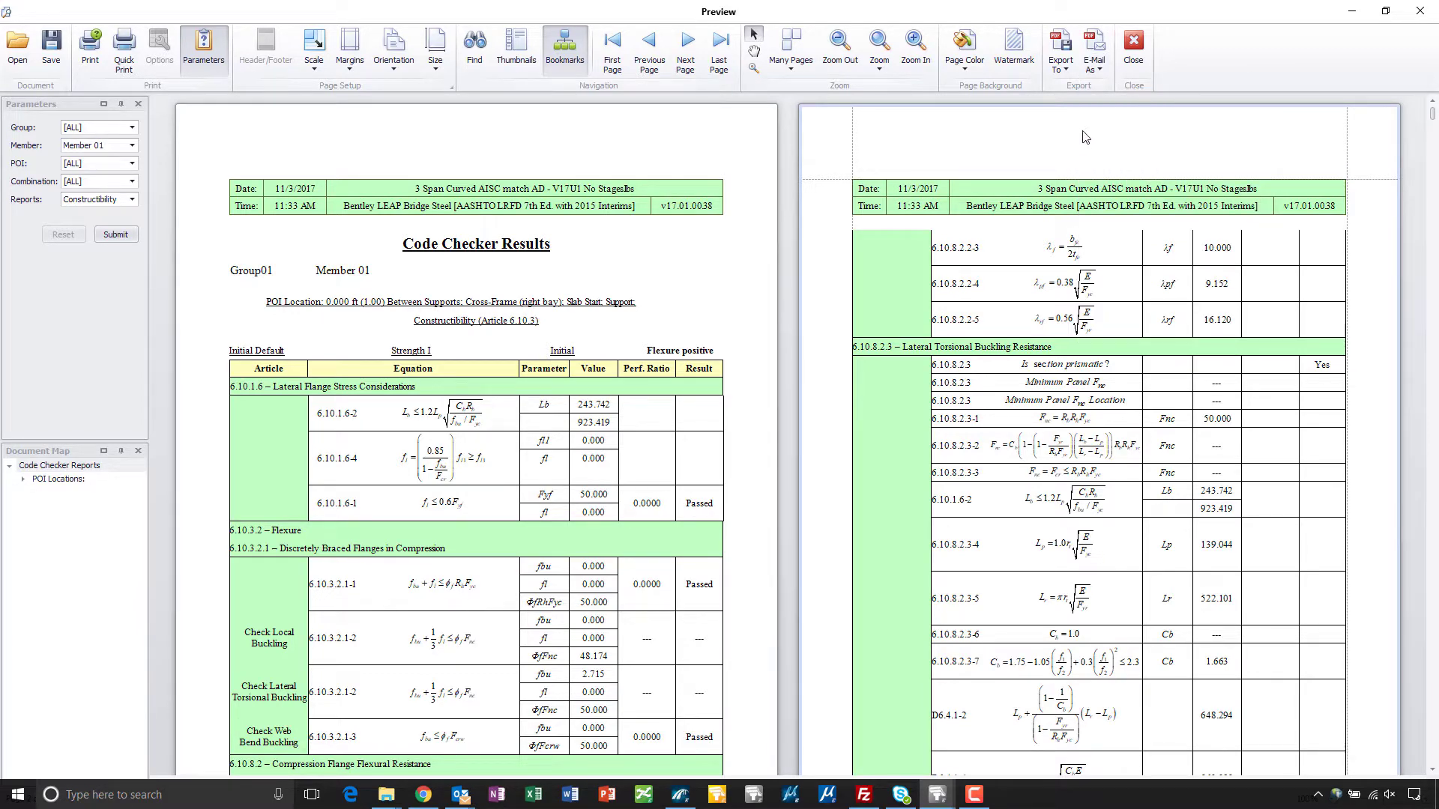
{"action": "left_click", "coordinate": [1134, 49]}
- Dismiss the Reports list and close the Design Results/Reporting dialog
{"action": "left_click", "coordinate": [907, 403]}
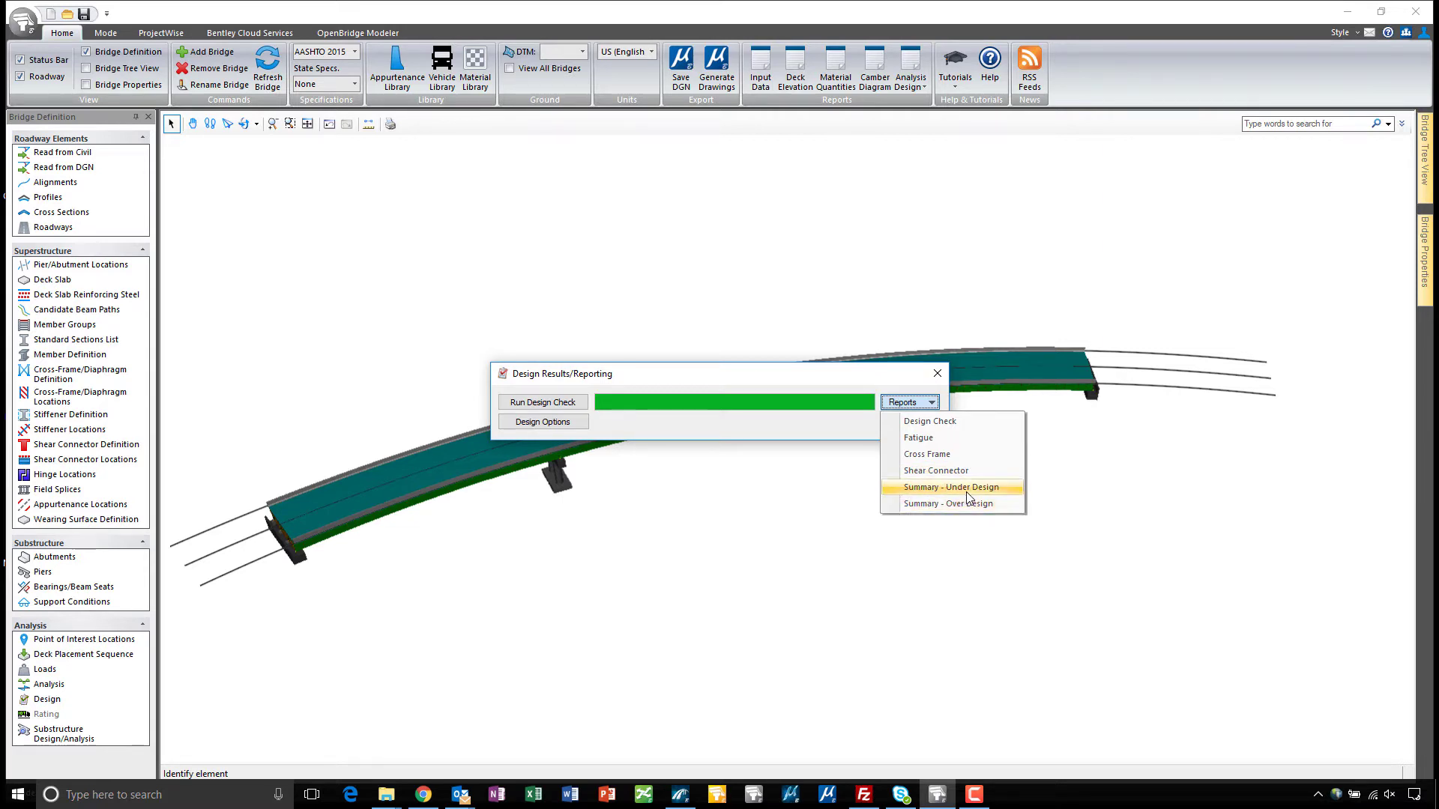
{"action": "left_click", "coordinate": [907, 397]}
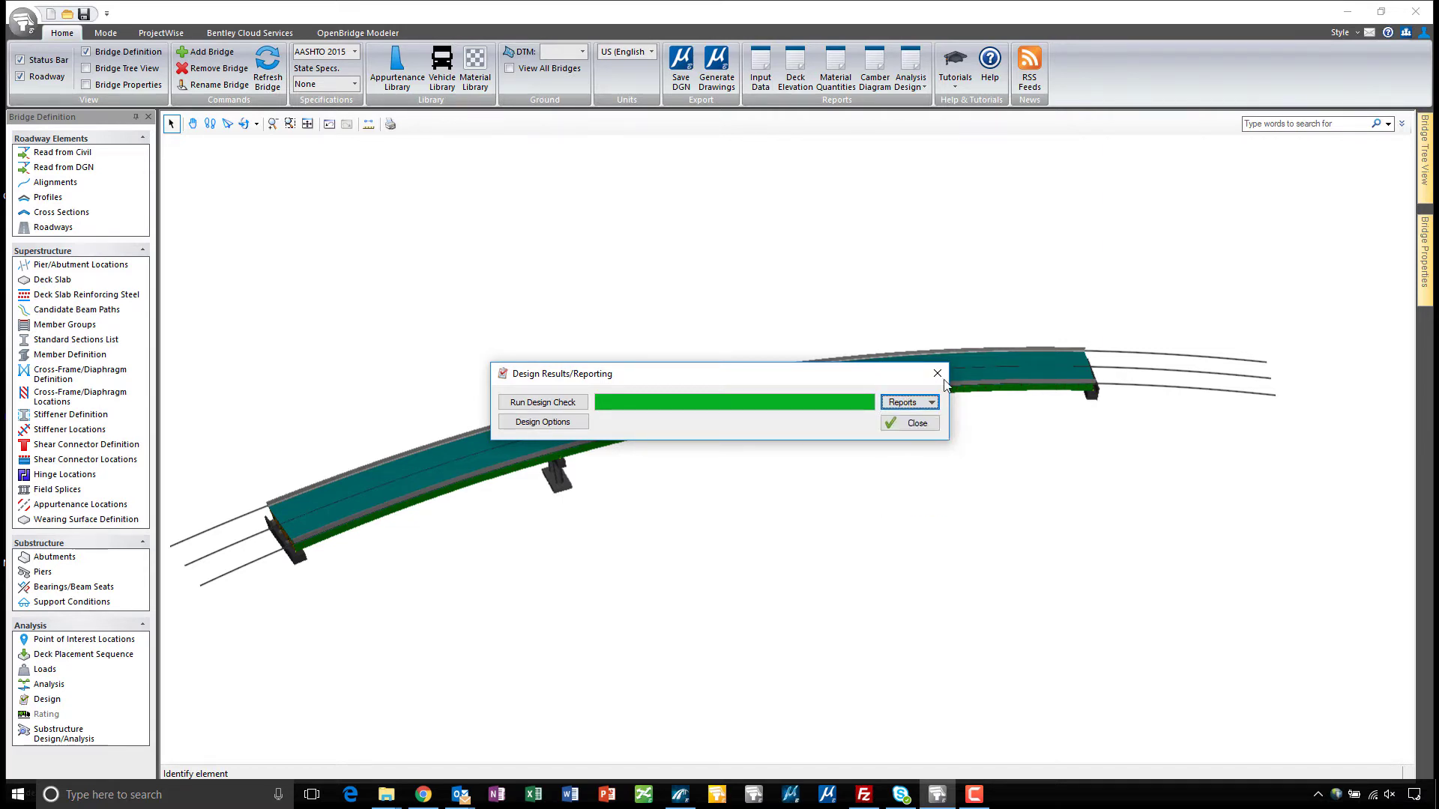
{"action": "left_click", "coordinate": [943, 374]}
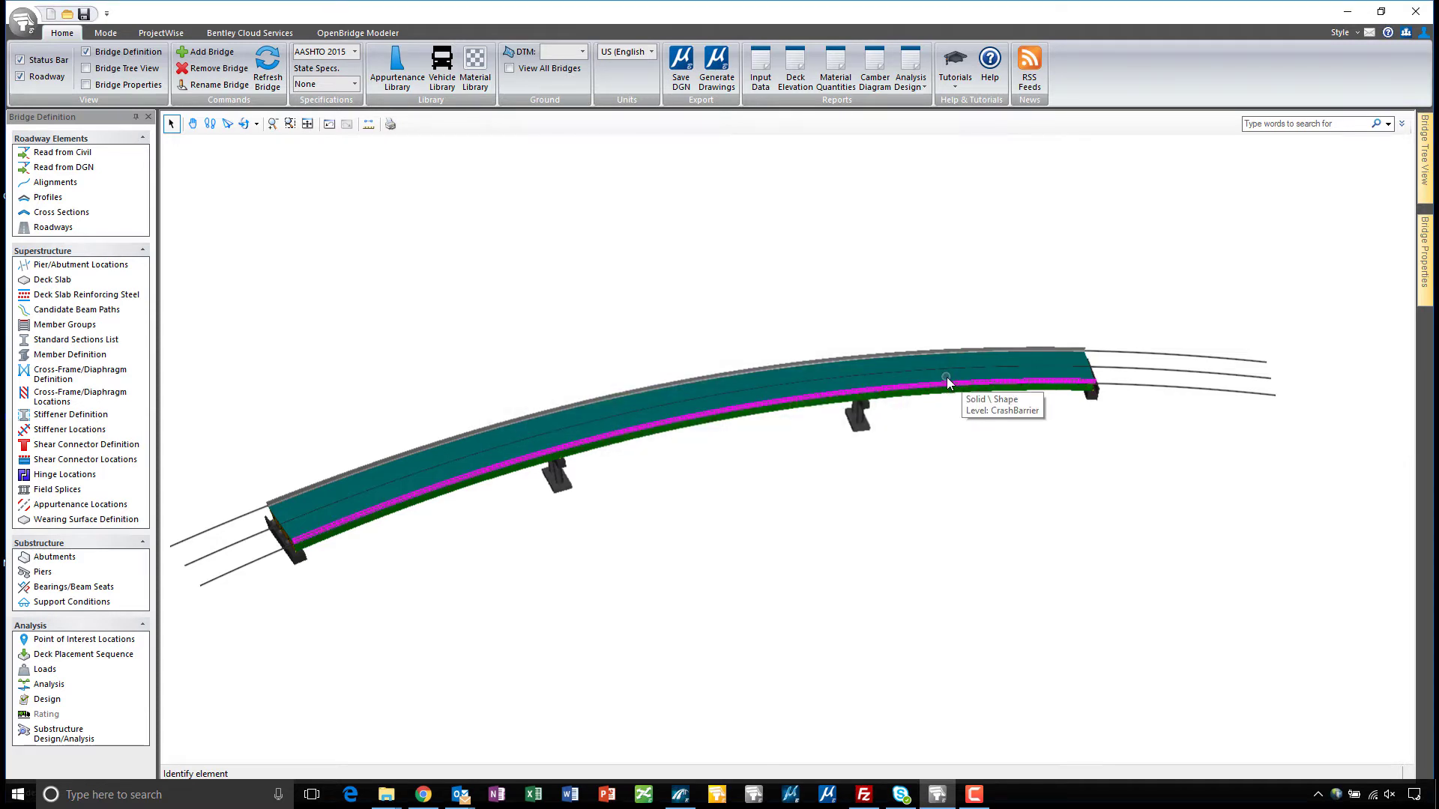